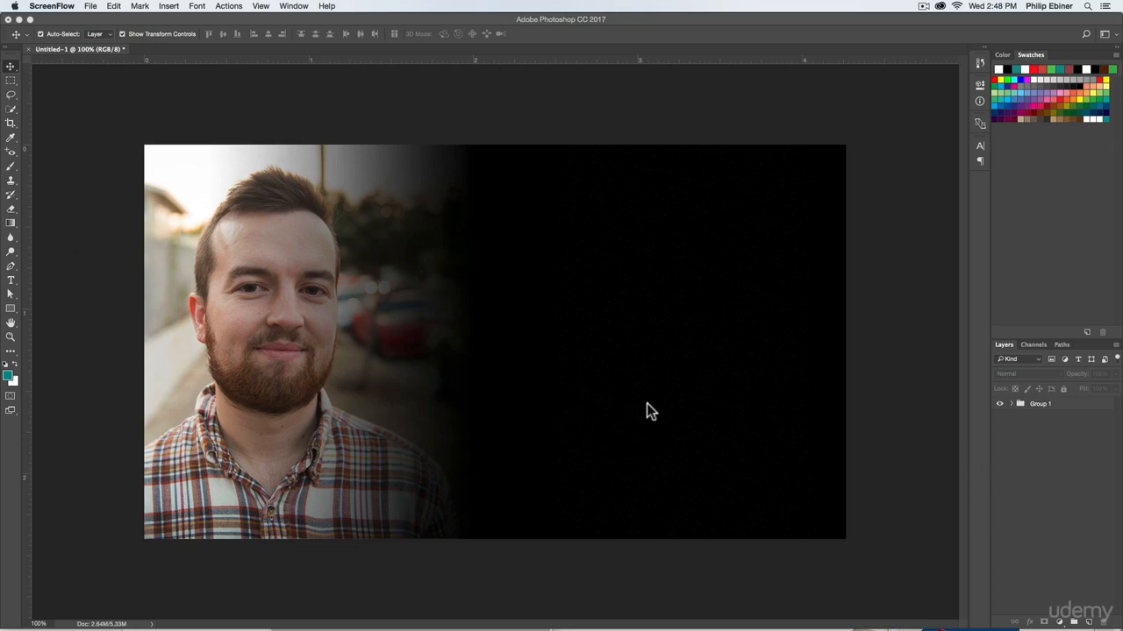
- Place the street headshot JPEG from the Pictures folder into the open Photoshop document as a new layer
key(super+Tab)
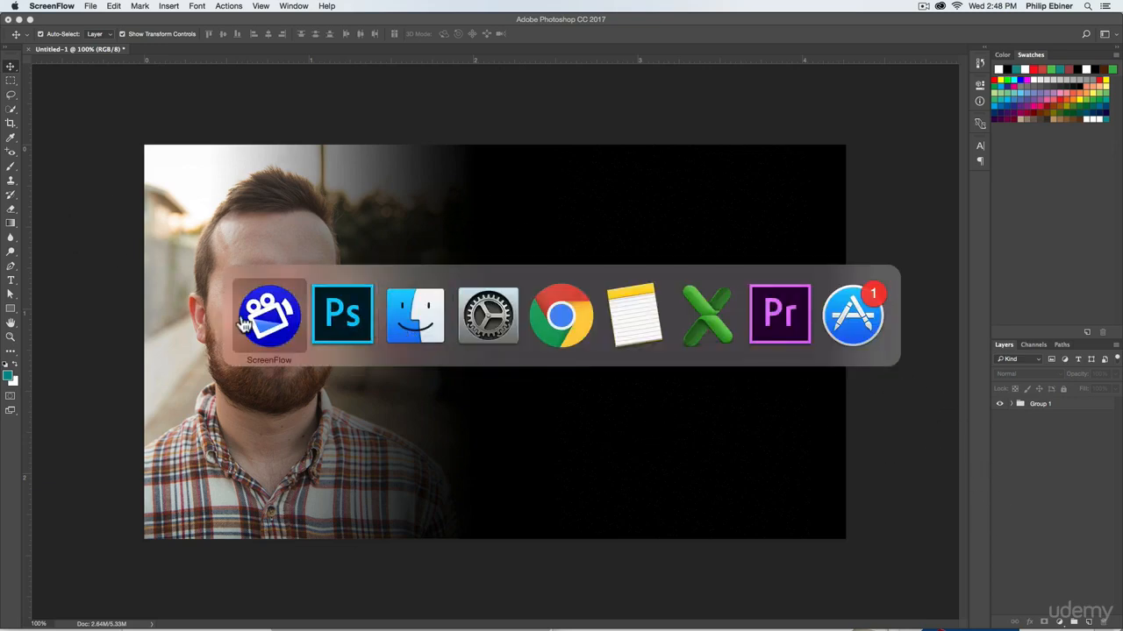
click(437, 328)
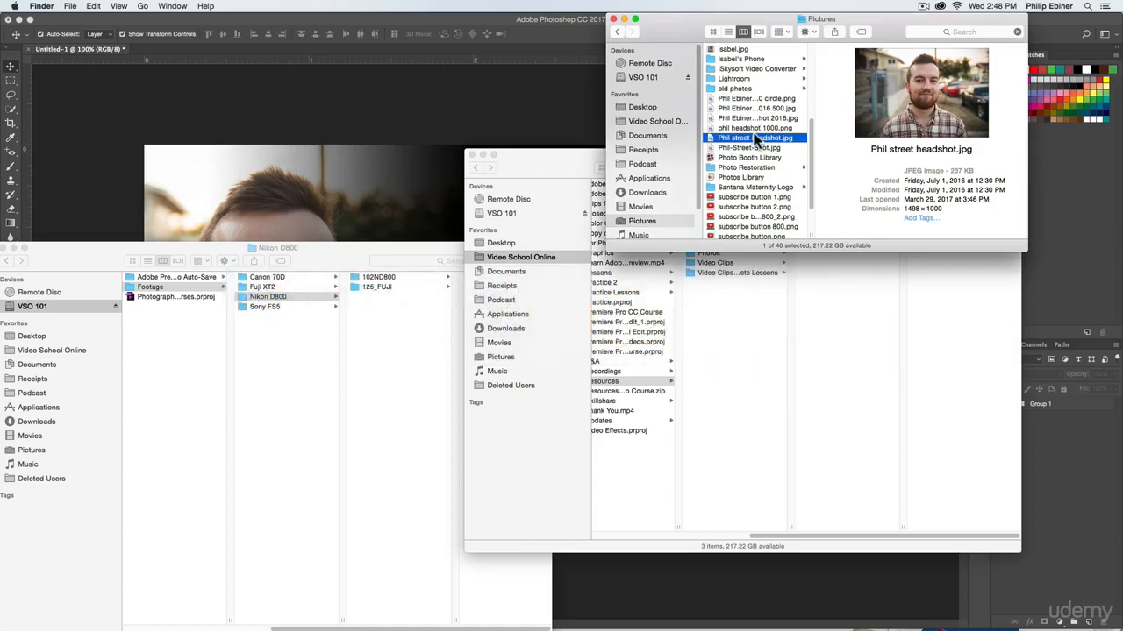
drag(754, 137, 359, 146)
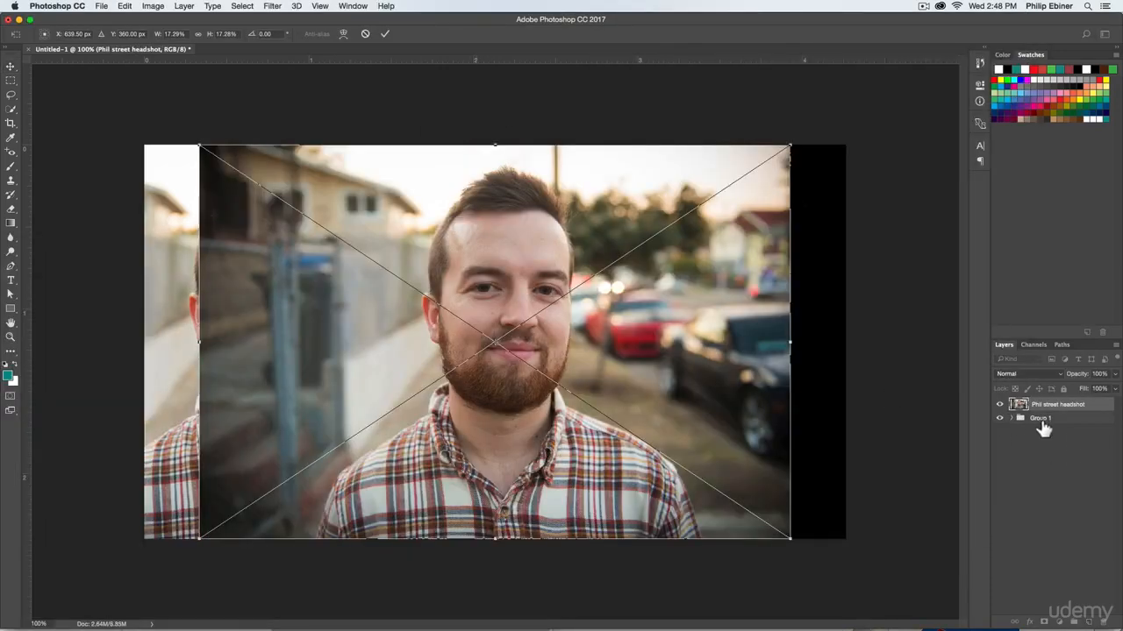
key(Return)
- Hide Group 1 and shift the placed headshot horizontally so the face sits on the canvas's right side
click(1000, 419)
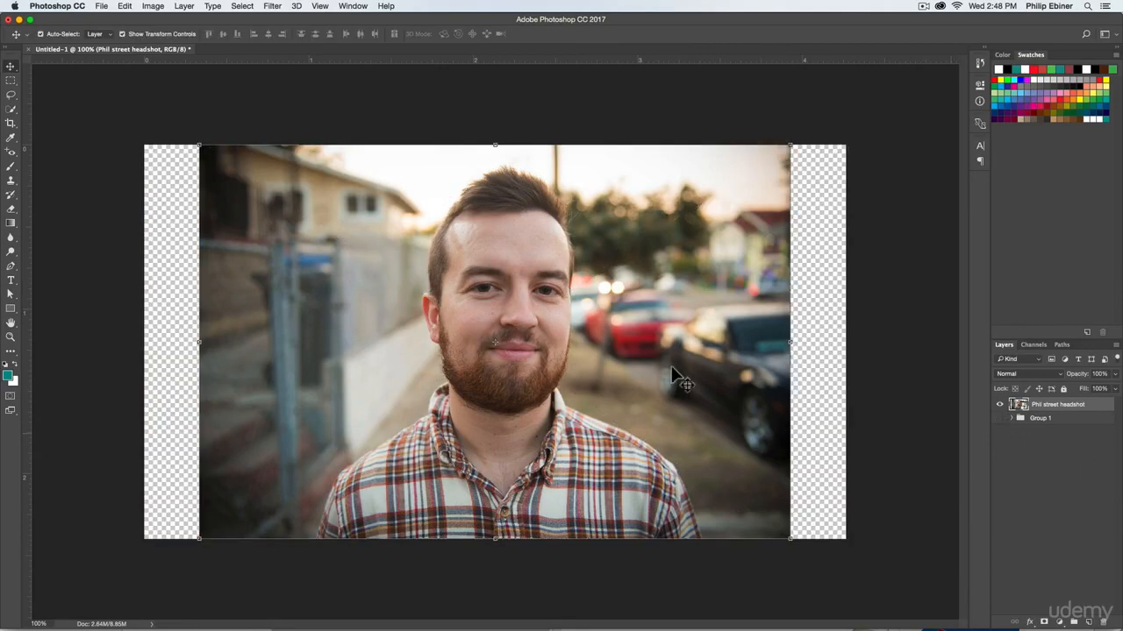
drag(631, 321, 841, 322)
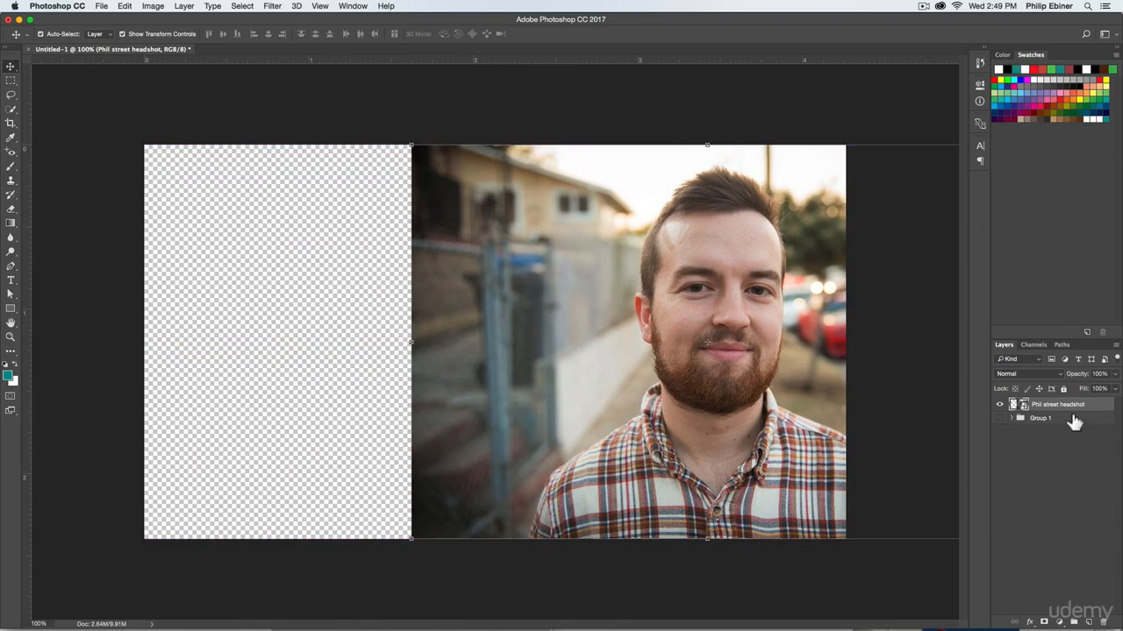
- Add a black (000000) Solid Color fill layer above the headshot layer
click(1061, 621)
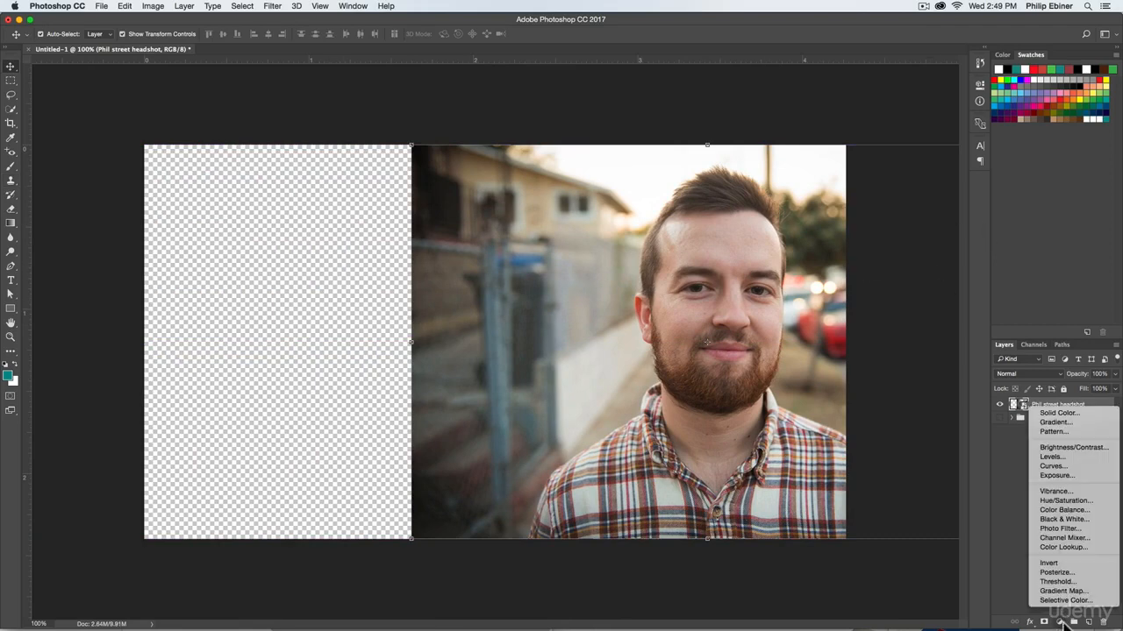
click(1059, 412)
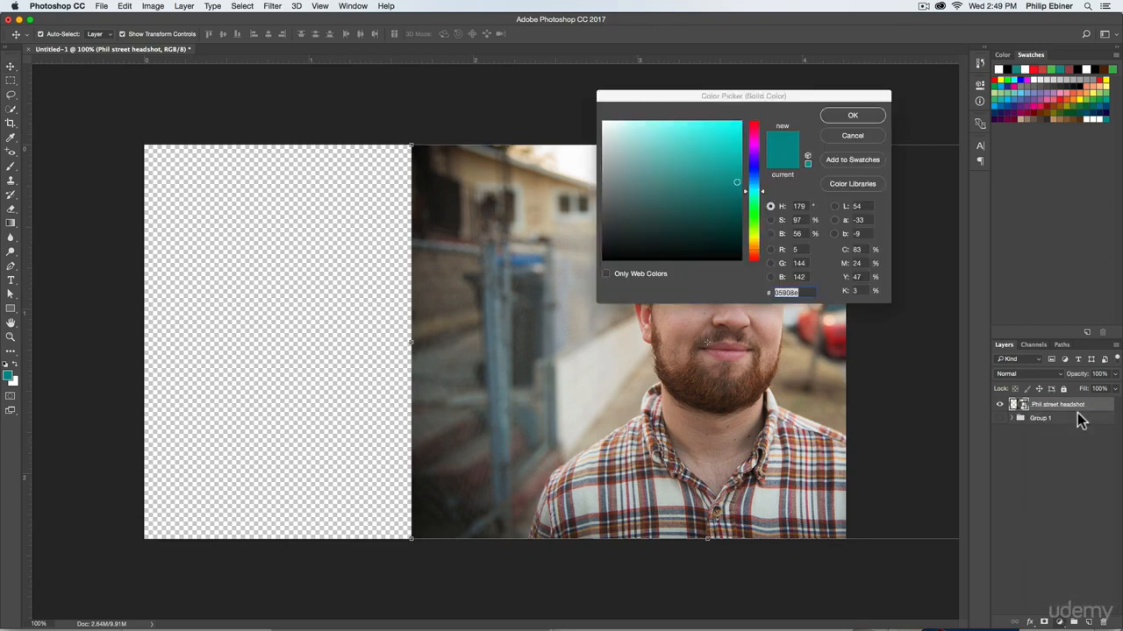
drag(714, 244, 579, 268)
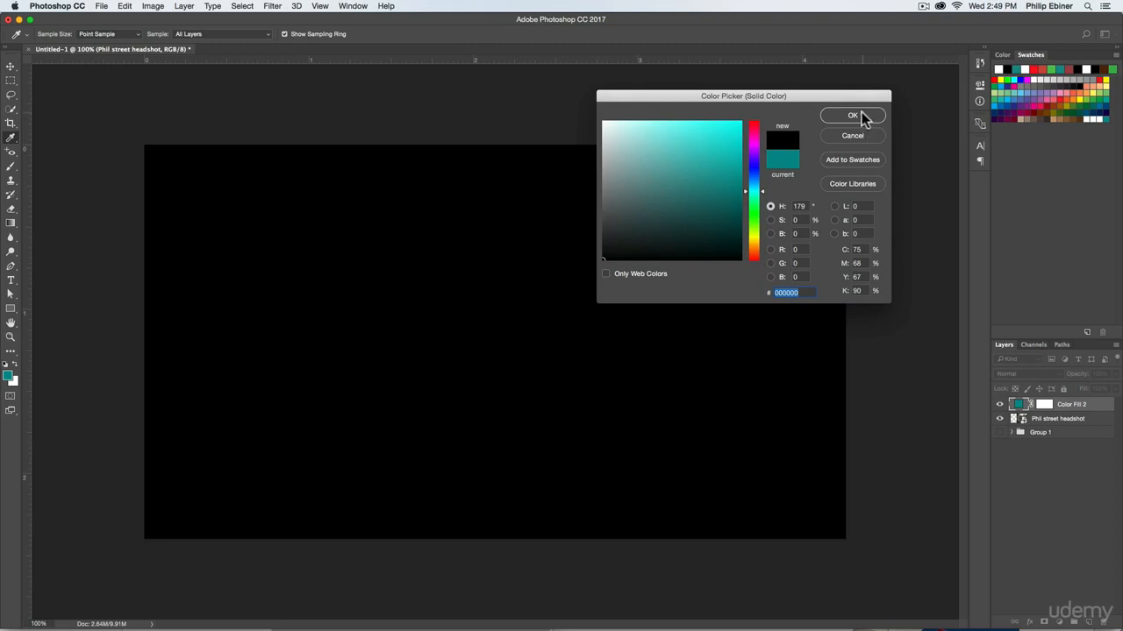
click(860, 115)
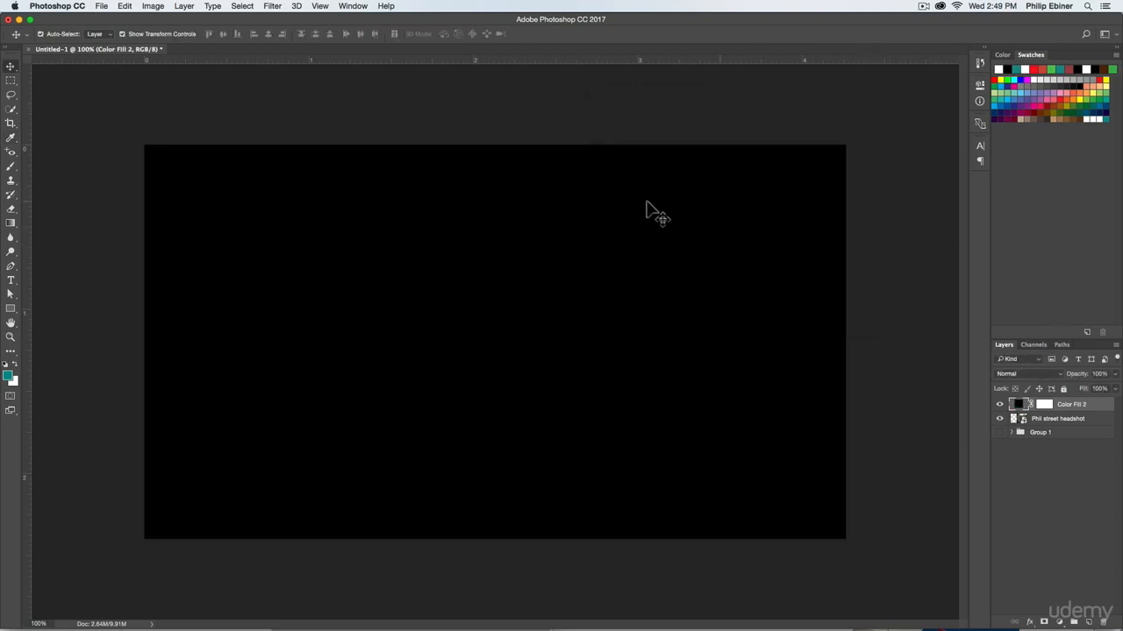
- Paint loose black brush strokes on the color fill's layer mask to reveal parts of the headshot
click(1050, 411)
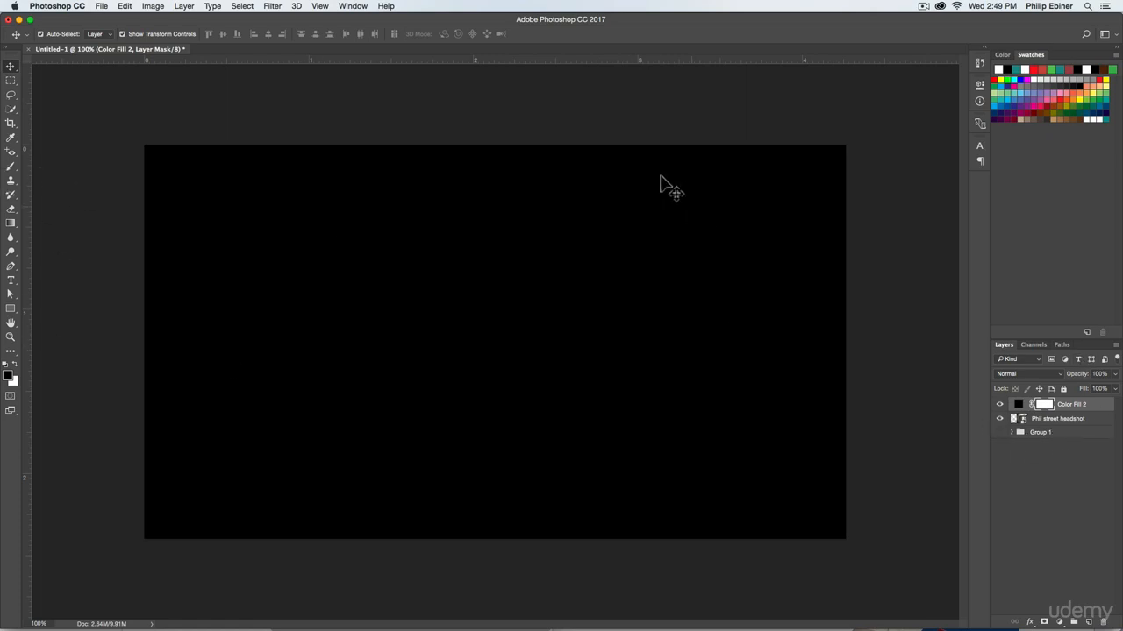
key(b)
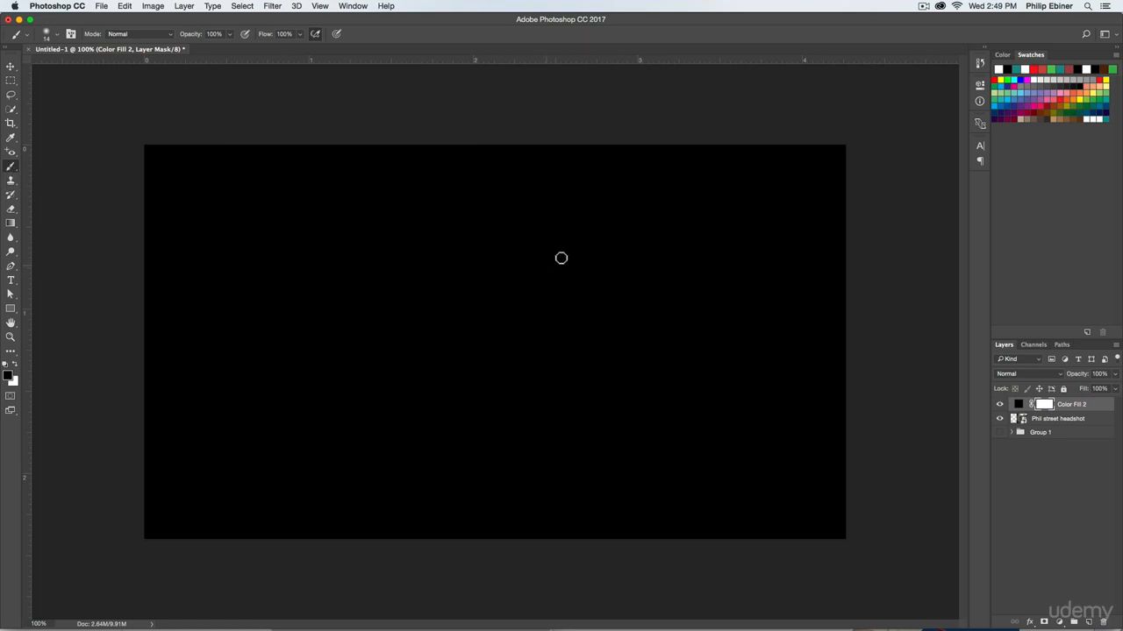
mouse_move(562, 258)
mouse_down()
mouse_move(485, 316)
mouse_move(647, 332)
mouse_move(572, 240)
mouse_move(557, 393)
mouse_move(631, 271)
mouse_move(749, 319)
mouse_move(734, 408)
mouse_move(688, 315)
mouse_move(728, 250)
mouse_move(676, 336)
mouse_move(555, 424)
mouse_move(689, 234)
mouse_move(751, 432)
mouse_move(753, 324)
mouse_move(783, 474)
mouse_move(832, 263)
mouse_move(729, 246)
mouse_move(778, 318)
mouse_move(561, 301)
mouse_up()
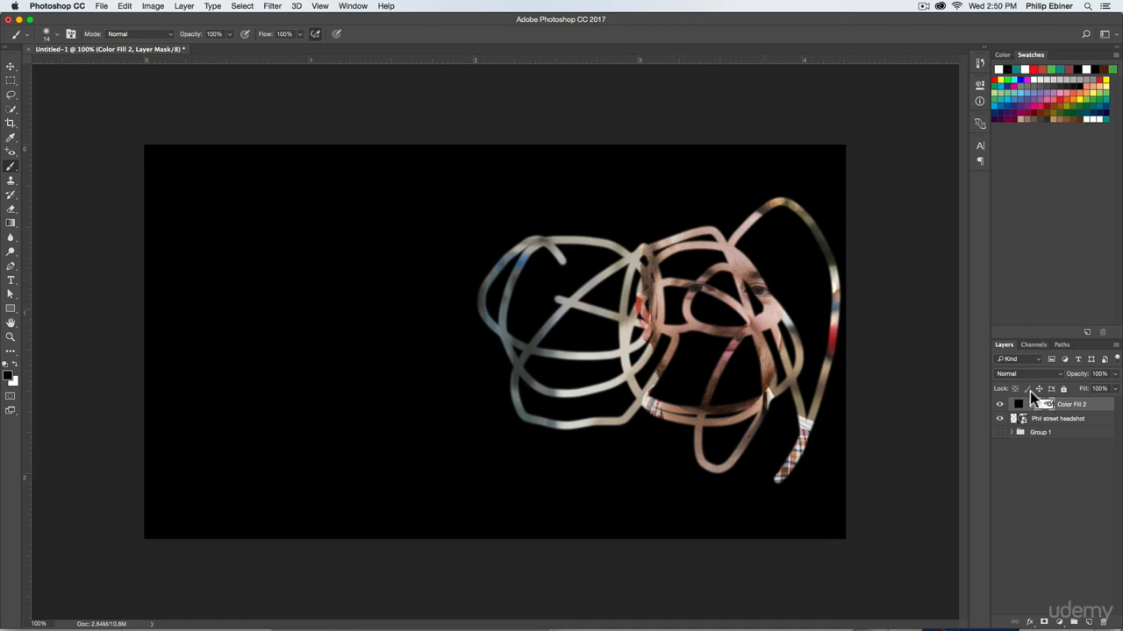
- Make white the foreground color and paint over part of the revealed strokes on the fill layer's mask
click(14, 382)
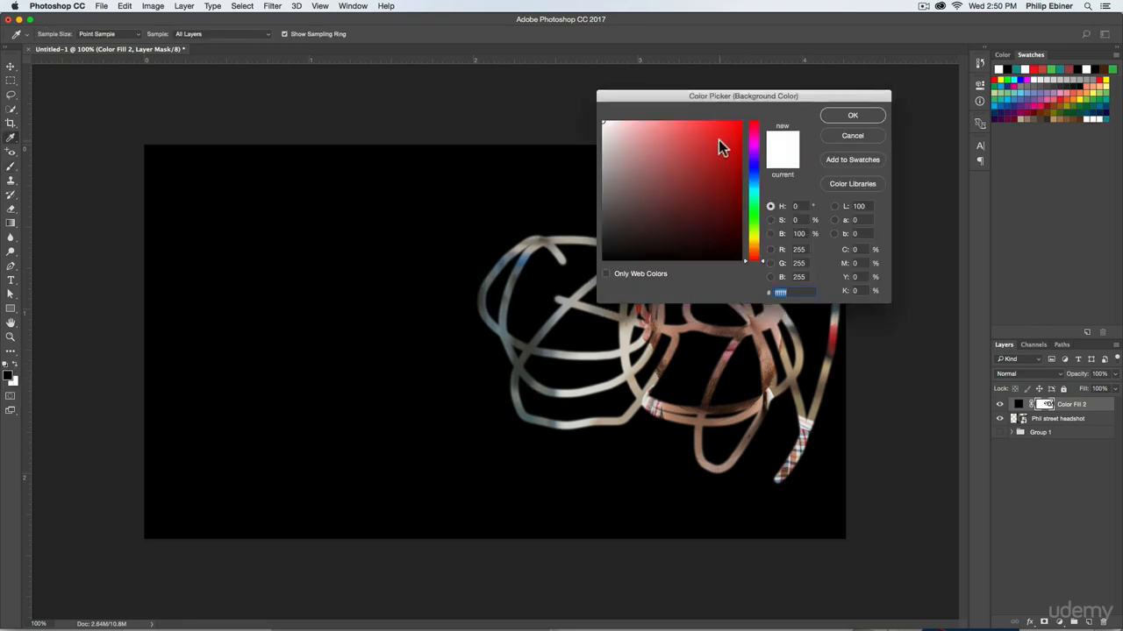
click(852, 116)
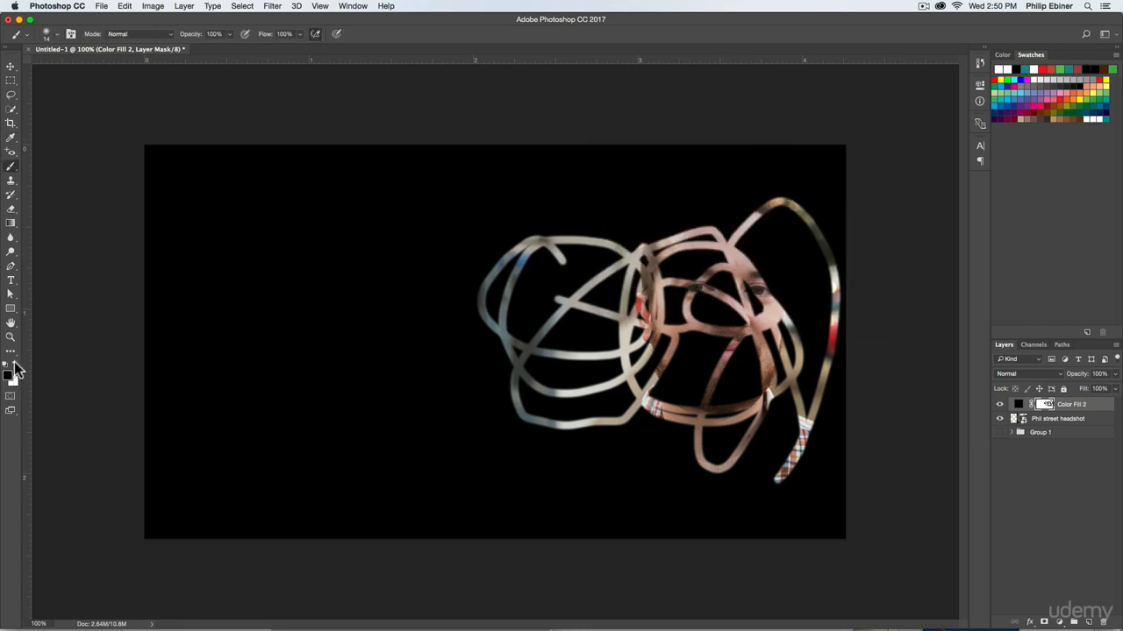
click(15, 368)
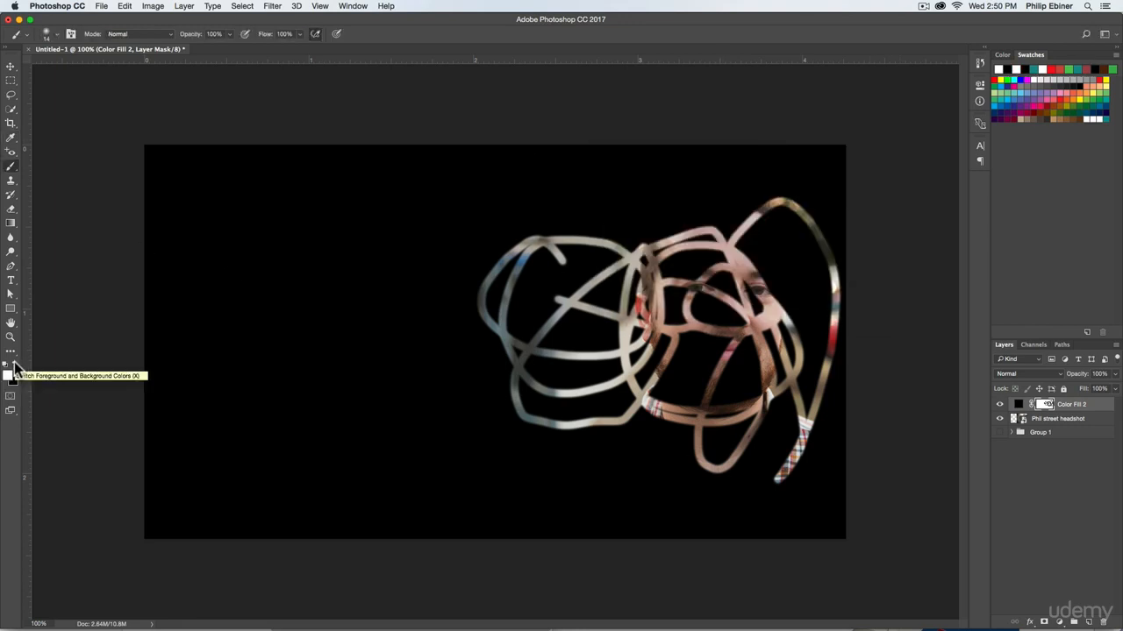
click(15, 368)
click(15, 365)
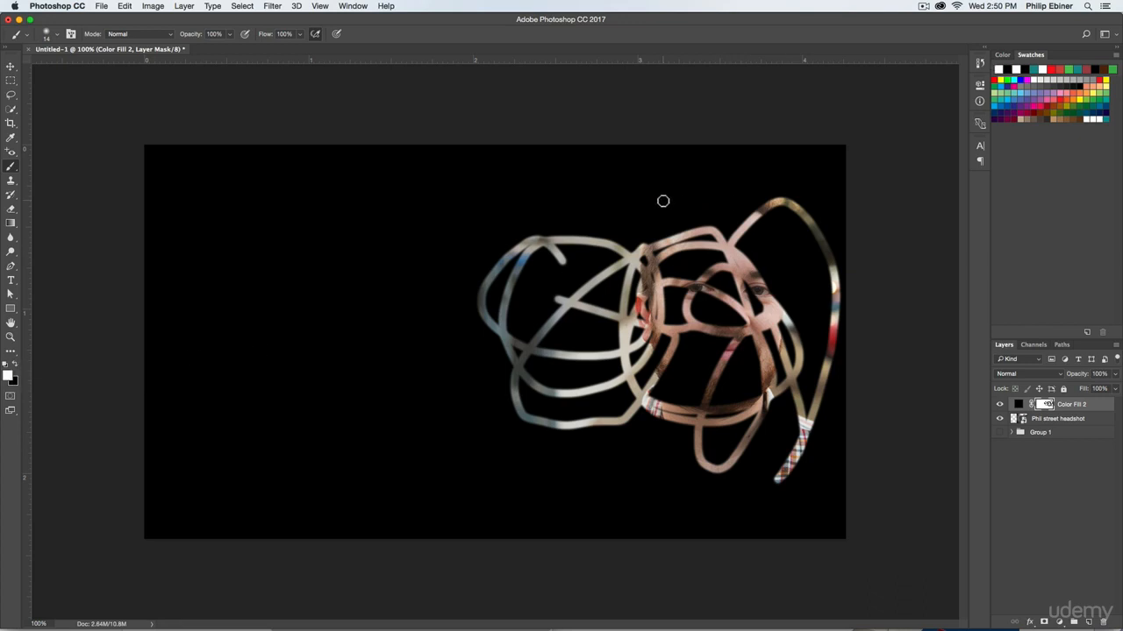
mouse_move(686, 215)
mouse_down()
mouse_move(720, 305)
mouse_move(642, 449)
mouse_move(601, 329)
mouse_move(525, 256)
mouse_move(583, 310)
mouse_up()
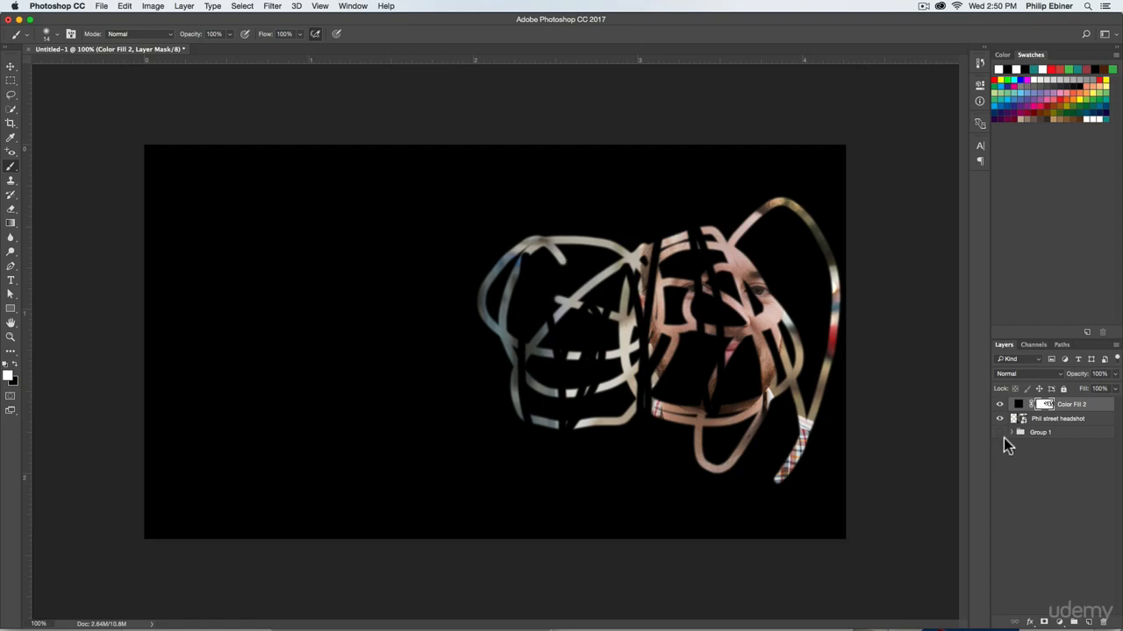
- Enlarge the brush to several hundred pixels and paint the rest of the fill layer's mask white
mouse_move(503, 295)
mouse_down()
mouse_move(637, 300)
mouse_move(610, 301)
mouse_up()
mouse_move(606, 303)
mouse_down()
mouse_move(606, 303)
mouse_move(626, 277)
mouse_move(611, 459)
mouse_move(764, 216)
mouse_move(854, 364)
mouse_up()
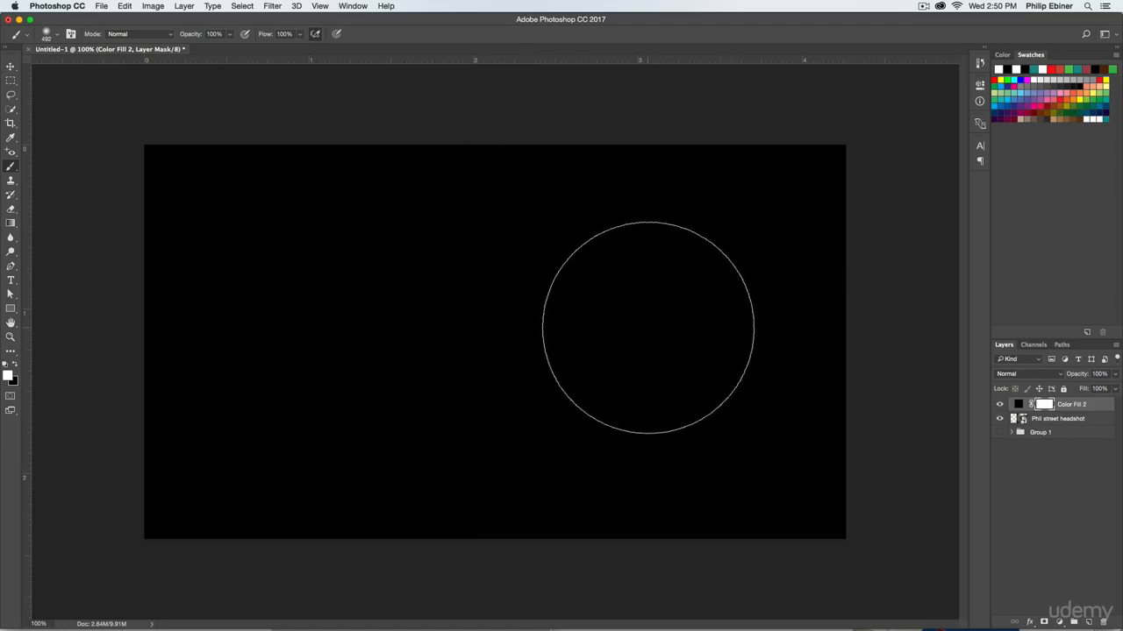
mouse_move(687, 339)
mouse_down()
mouse_move(554, 356)
mouse_move(679, 354)
mouse_up()
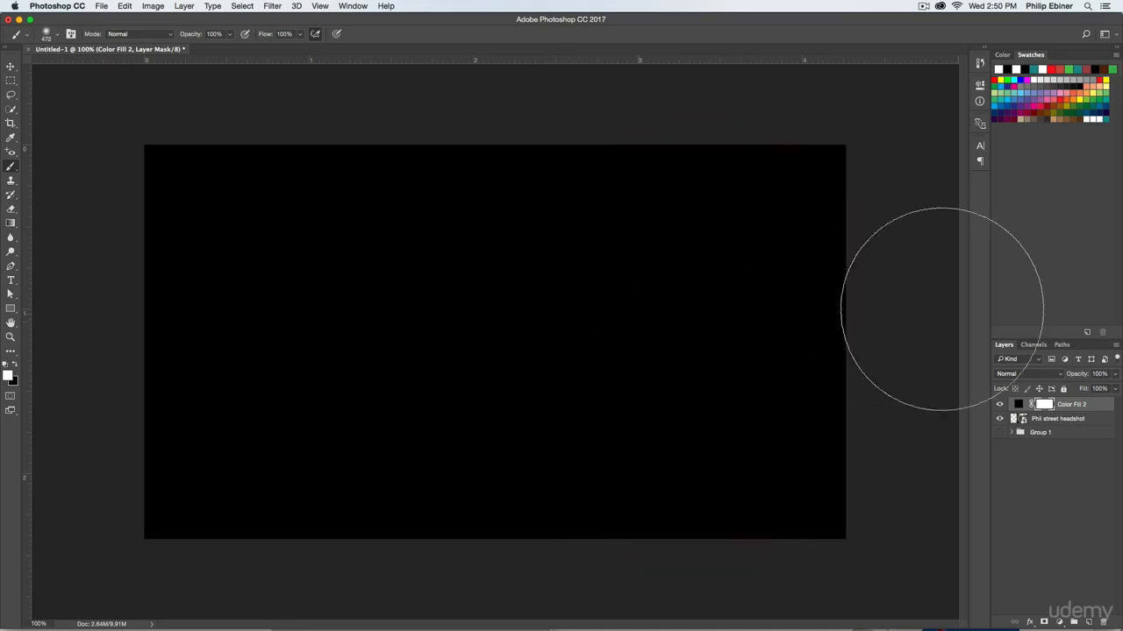
- Draw a black-to-white linear gradient on the fill mask from the face toward the canvas centre, and compare with the fill layer hidden
click(11, 224)
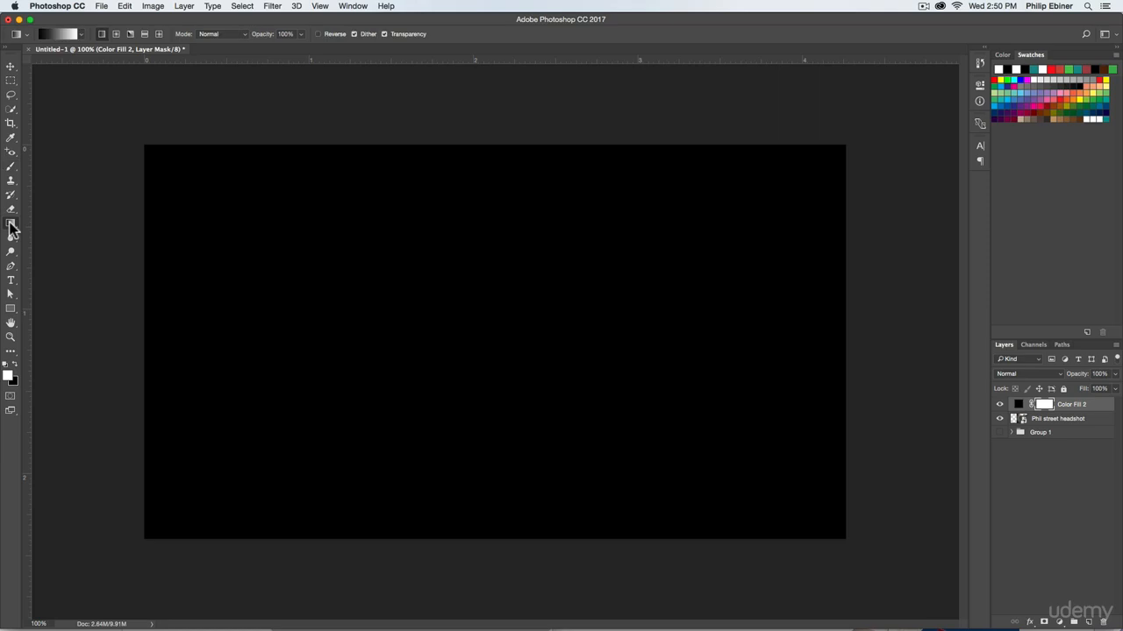
click(83, 35)
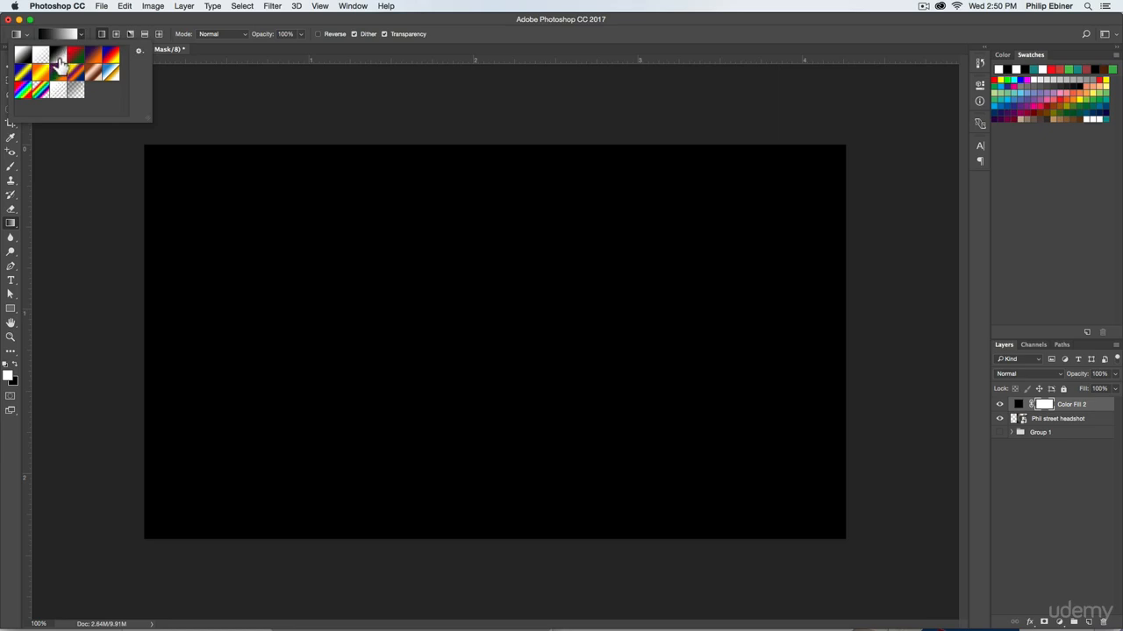
click(58, 56)
click(744, 320)
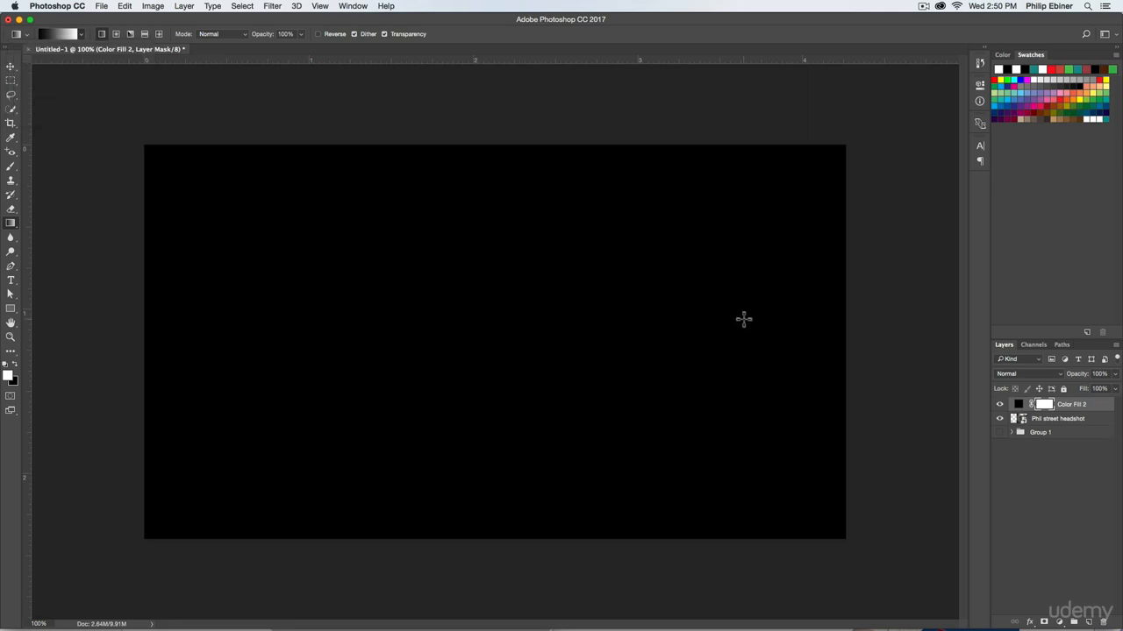
drag(744, 319, 494, 313)
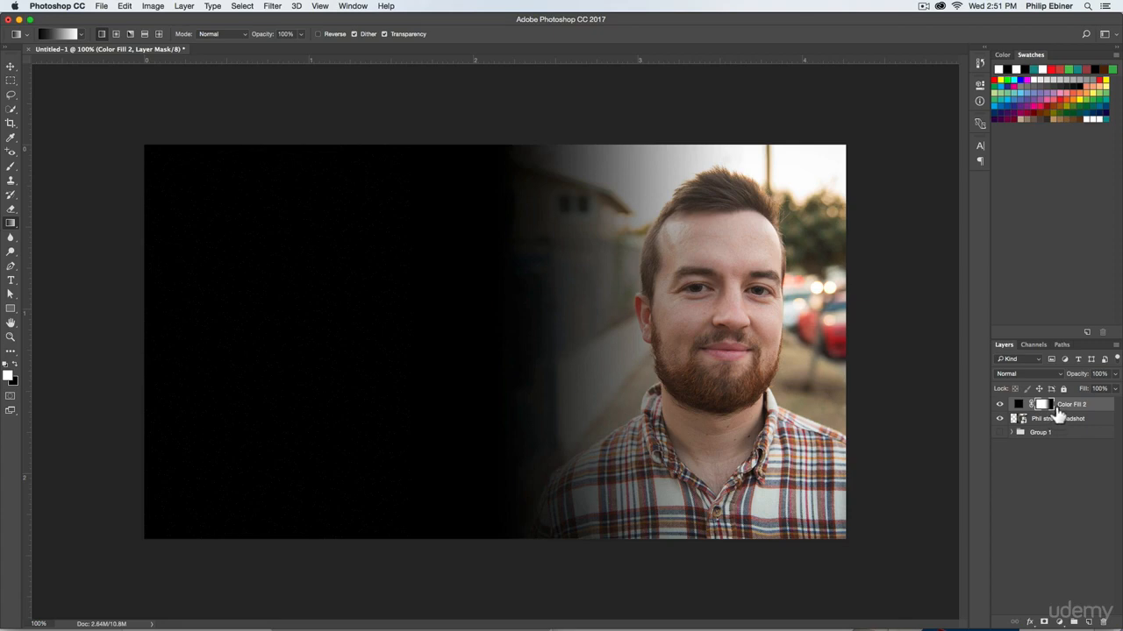
click(1000, 405)
click(1001, 405)
- Redraw the mask gradient with different lengths and positions, ending with a short fade just left of the face
drag(752, 304, 591, 302)
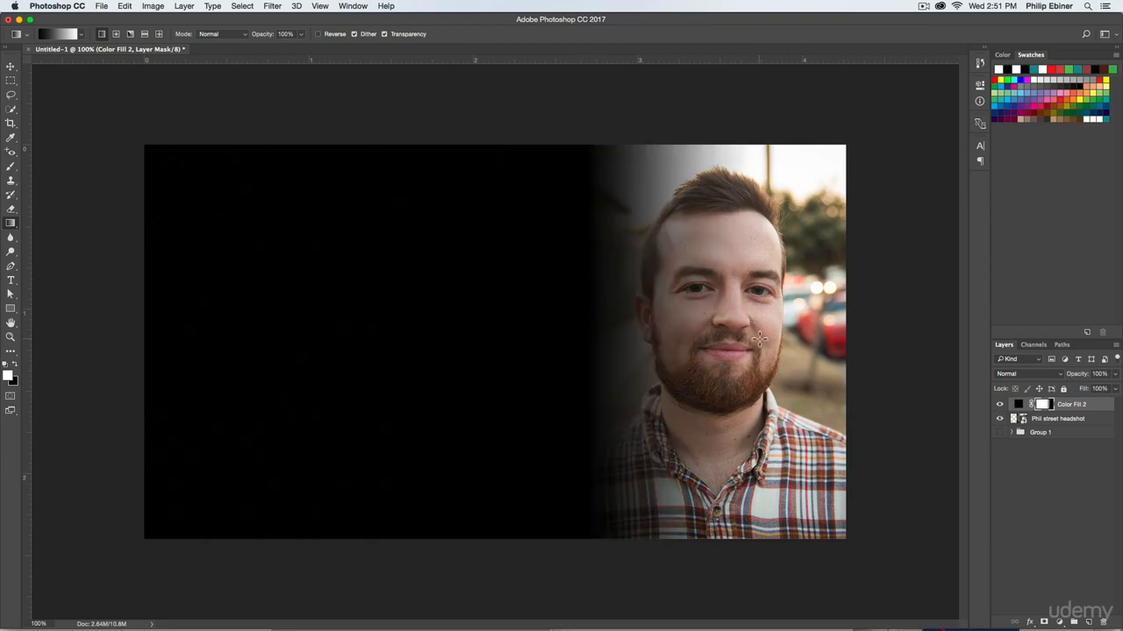
mouse_move(707, 333)
mouse_down()
mouse_move(621, 343)
mouse_move(541, 326)
mouse_up()
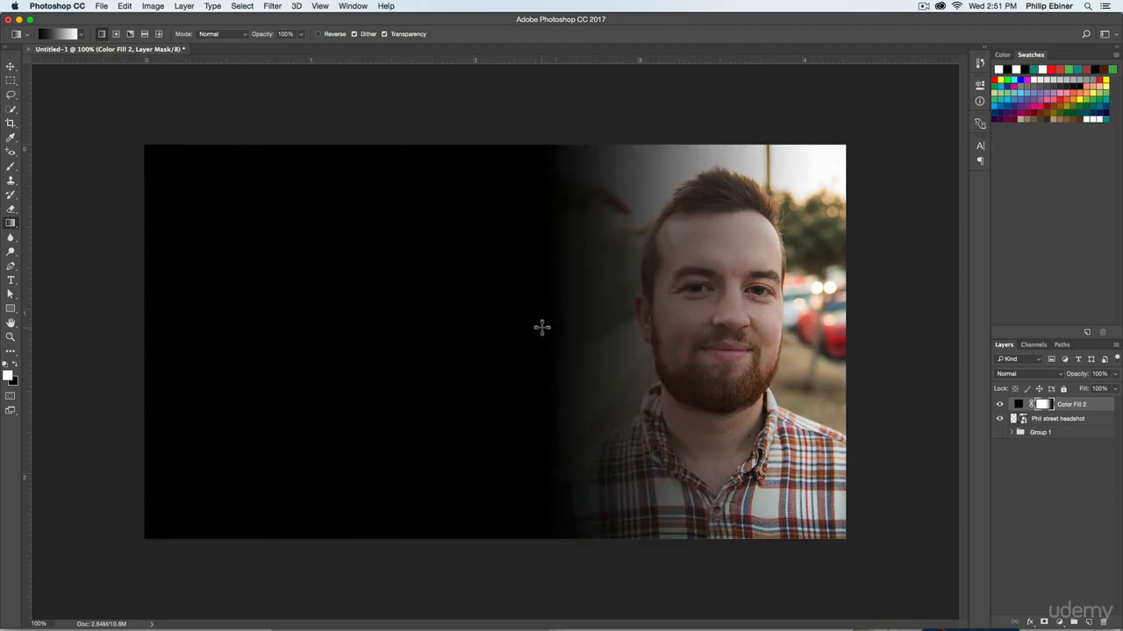
drag(613, 321, 556, 321)
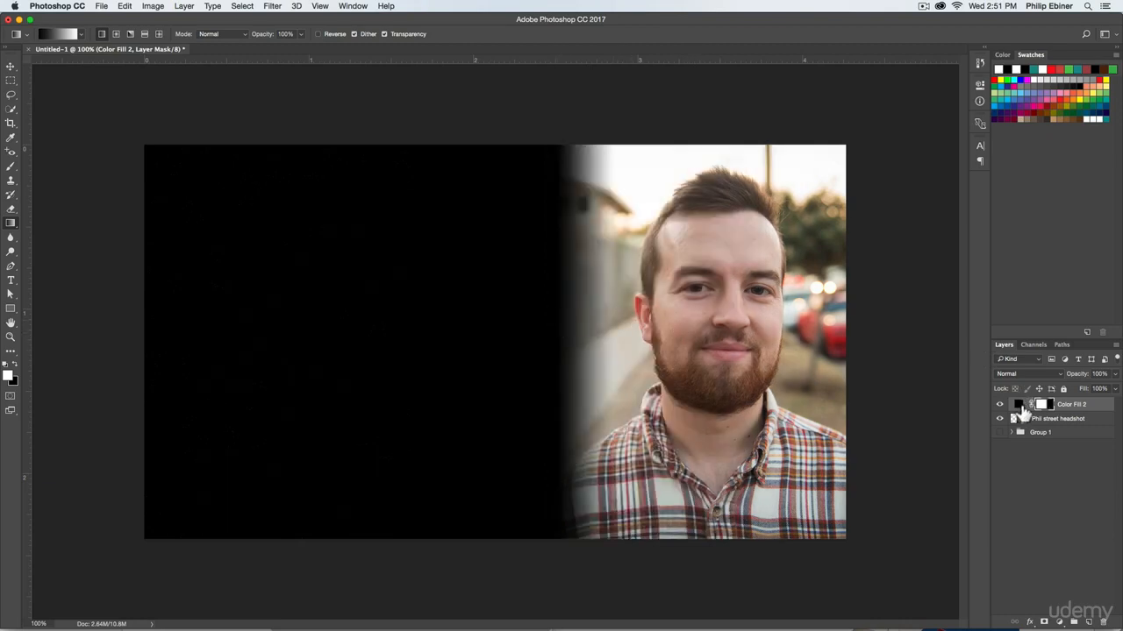
- Change the fill layer's color to pure bright red
double_click(1018, 406)
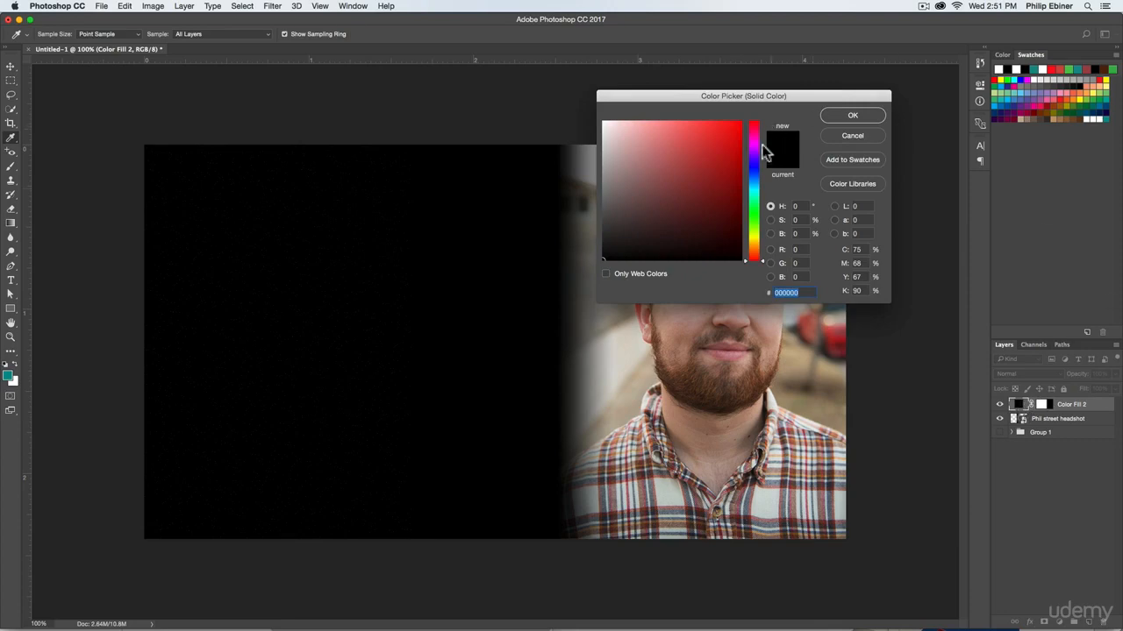
click(717, 183)
drag(717, 183, 742, 123)
click(857, 116)
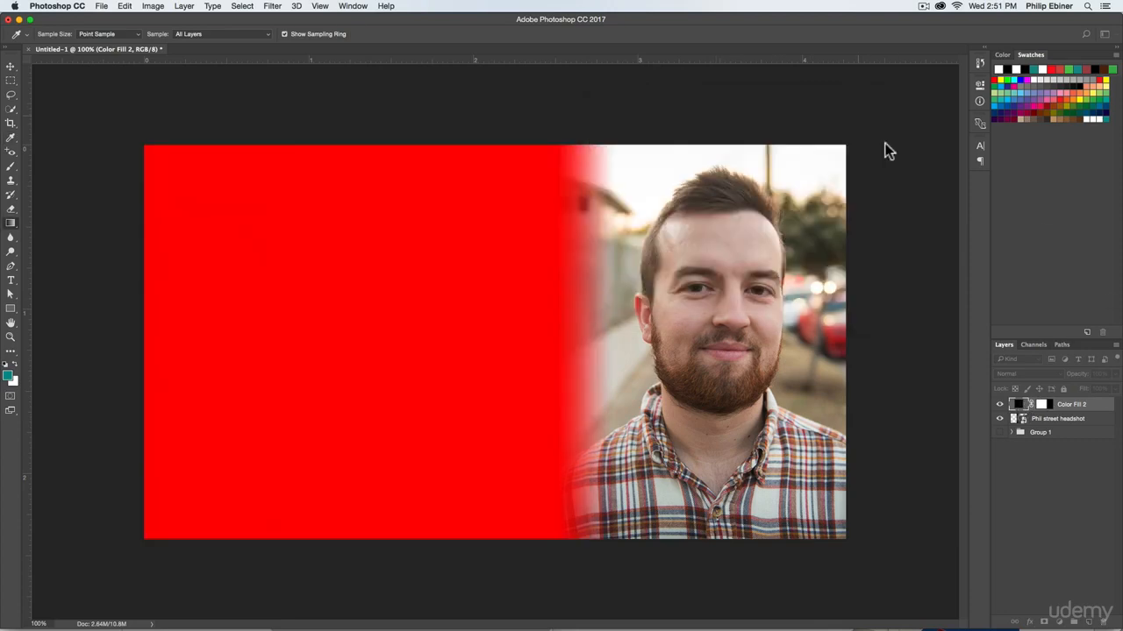
- Delete the color fill layer above the headshot
double_click(1094, 405)
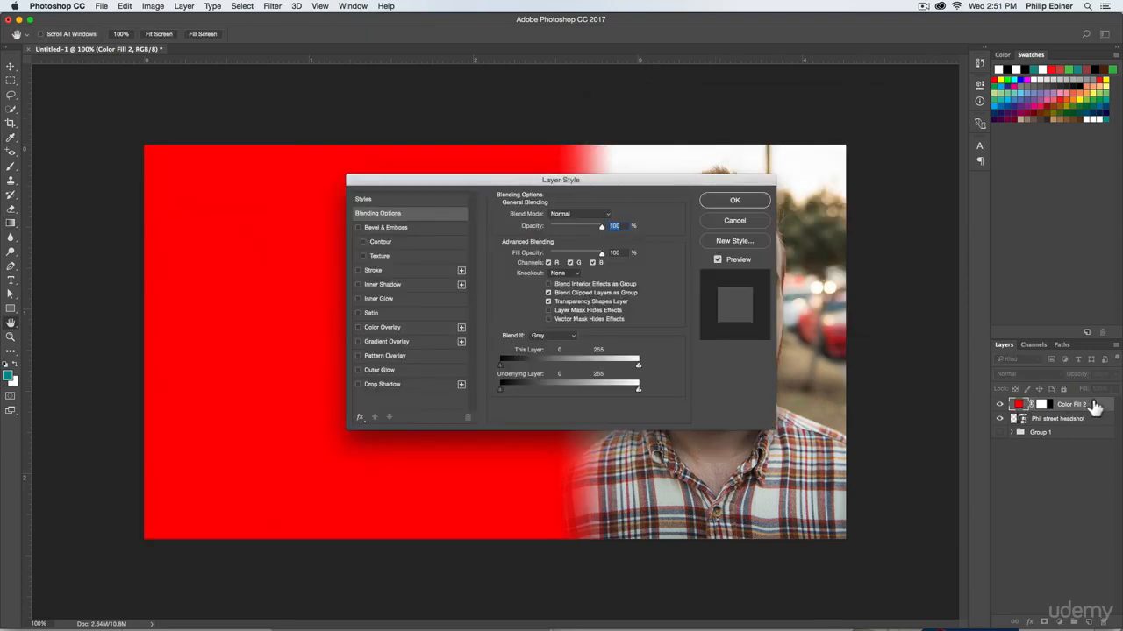
click(745, 222)
key(Delete)
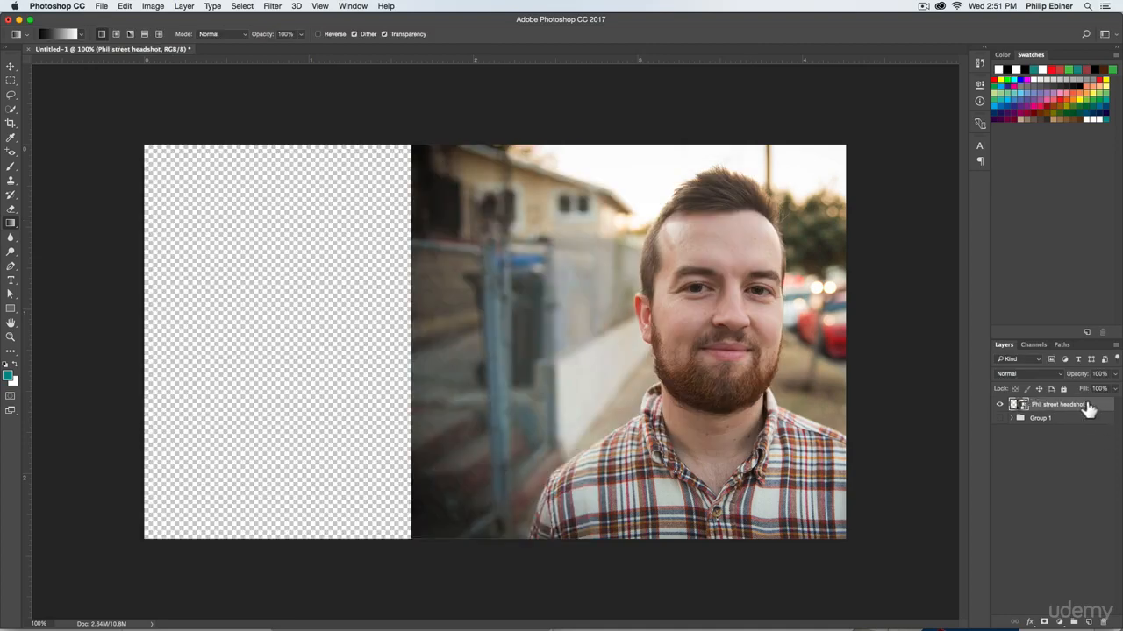
- Add a teal (05908e) Solid Color fill layer above the headshot and make its layer mask active
click(1059, 534)
click(1058, 621)
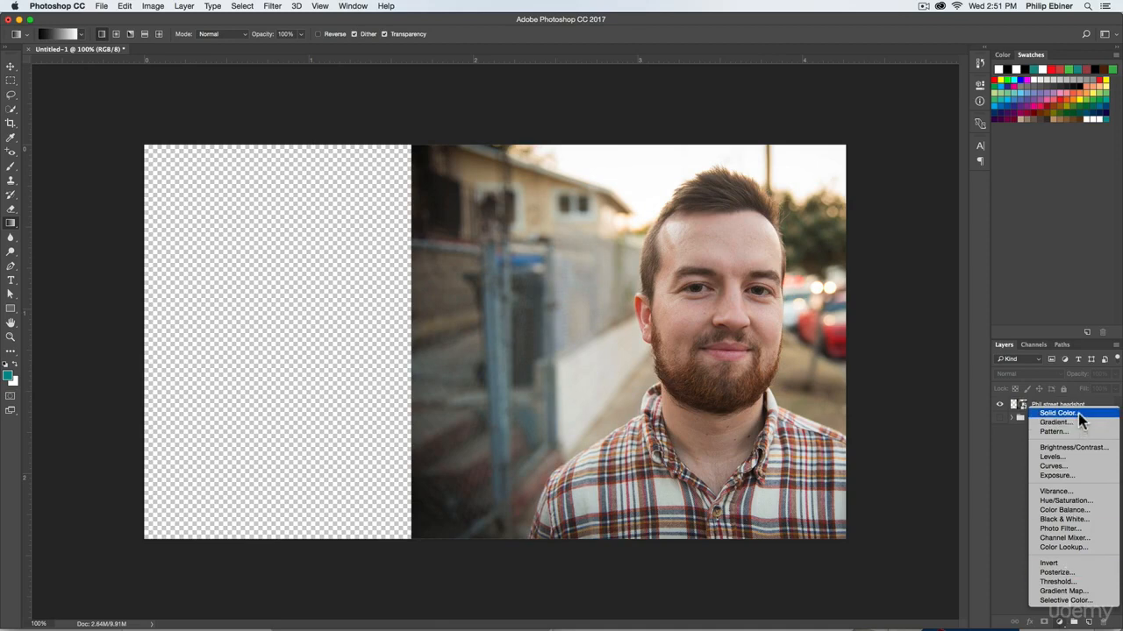
click(1079, 413)
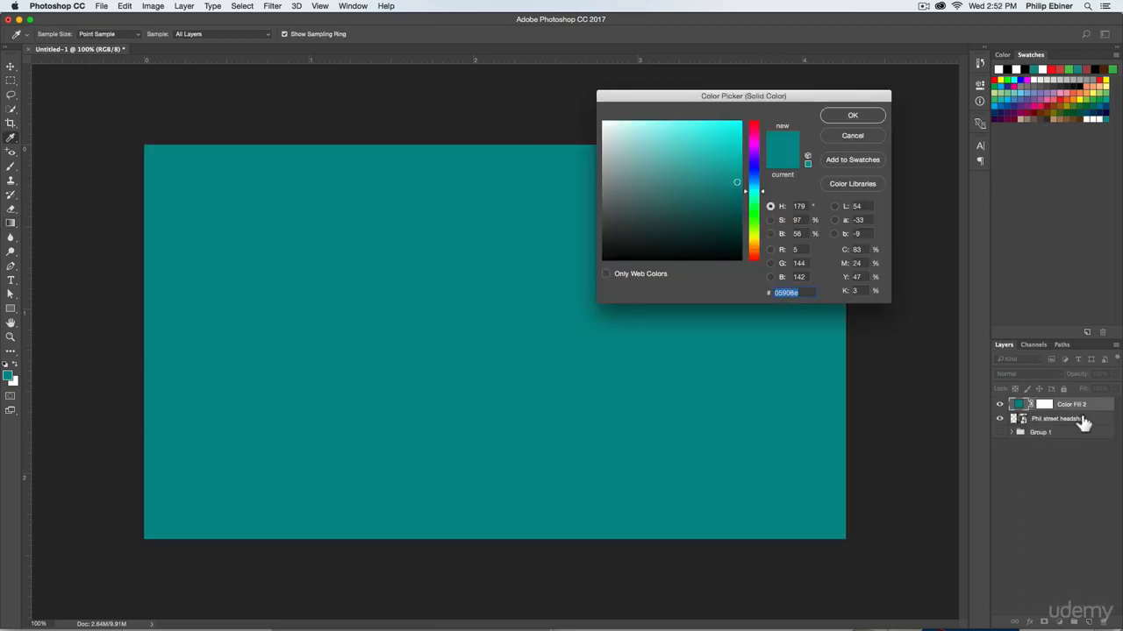
click(855, 116)
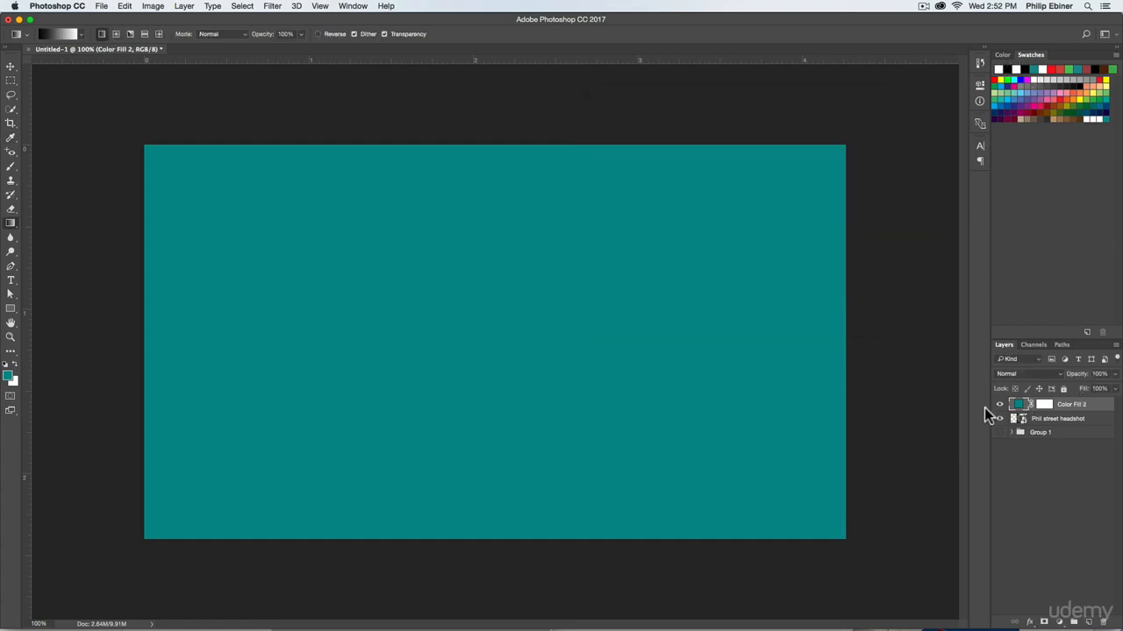
click(1044, 405)
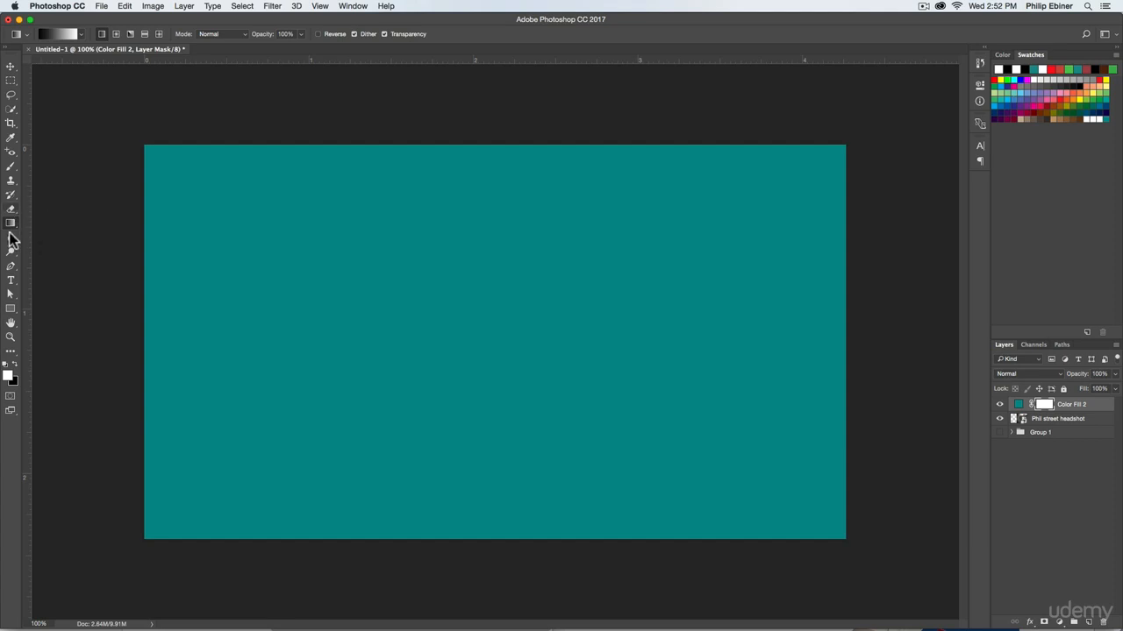
- Try a white-to-black gradient on the teal fill's mask, drawn from the face toward the canvas centre
click(82, 33)
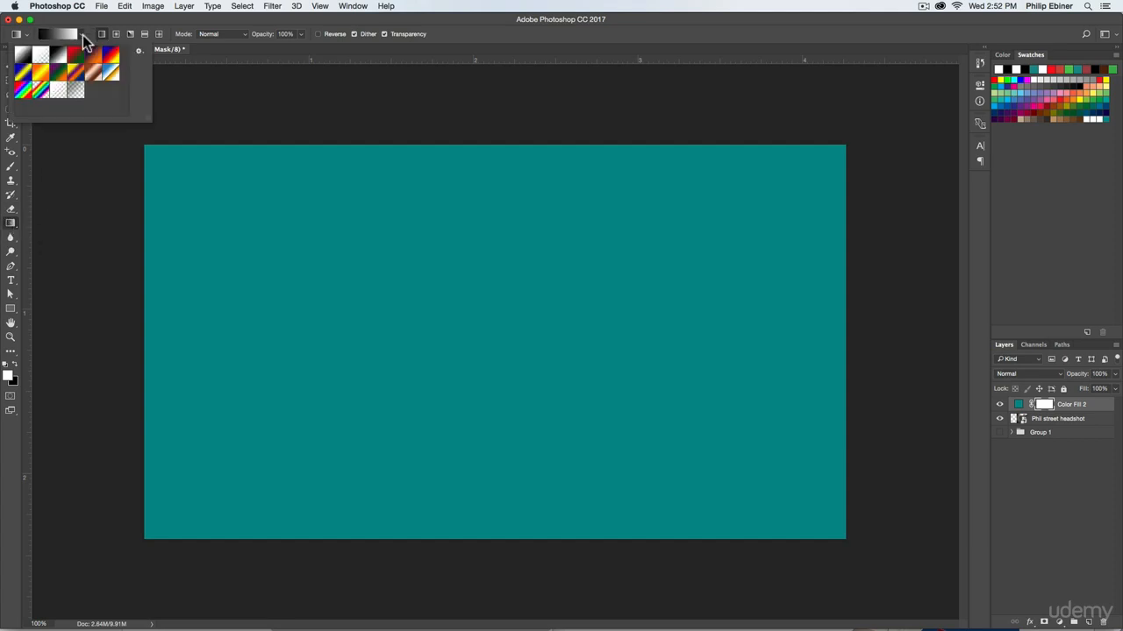
click(21, 58)
drag(702, 292, 465, 291)
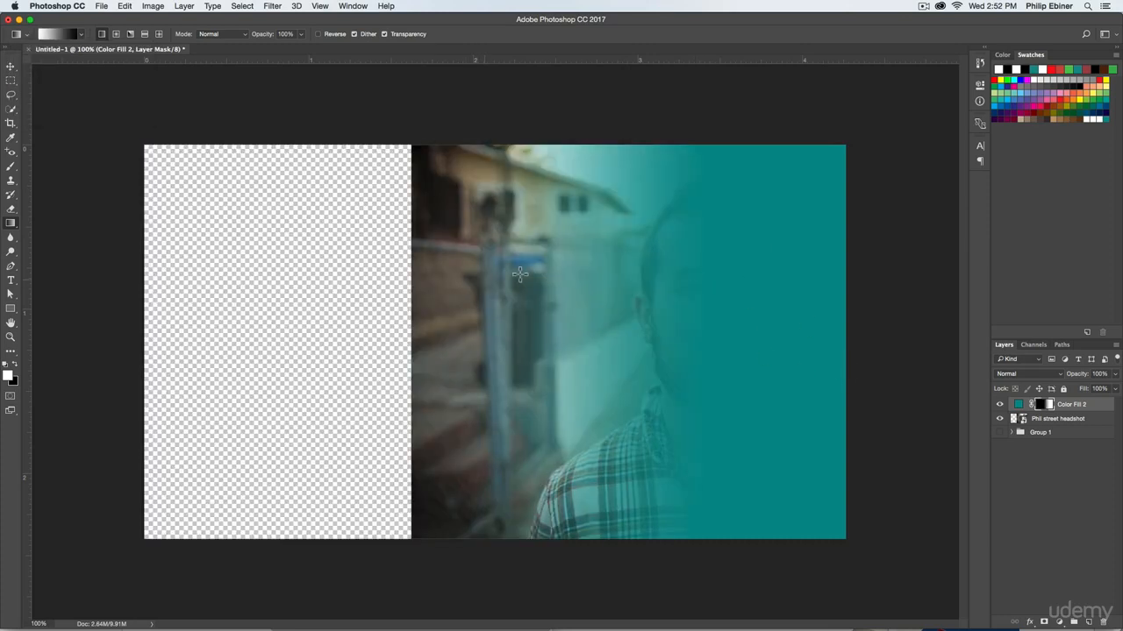
- Apply a black-to-white gradient to the teal fill's mask, fading the color into the background left of the face
click(81, 35)
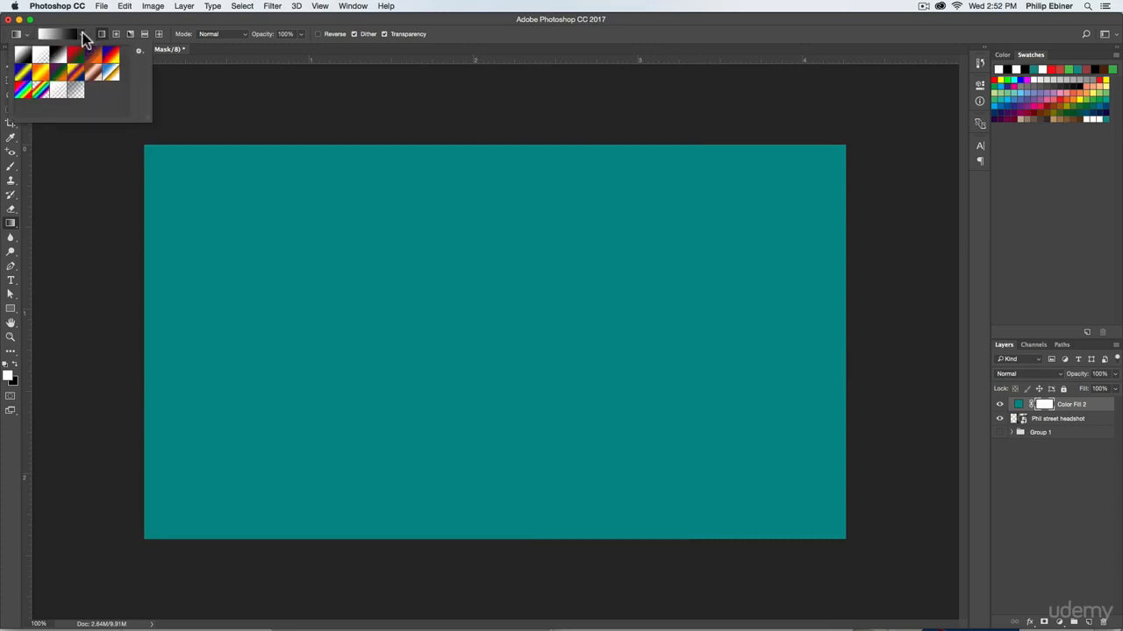
drag(763, 330, 581, 328)
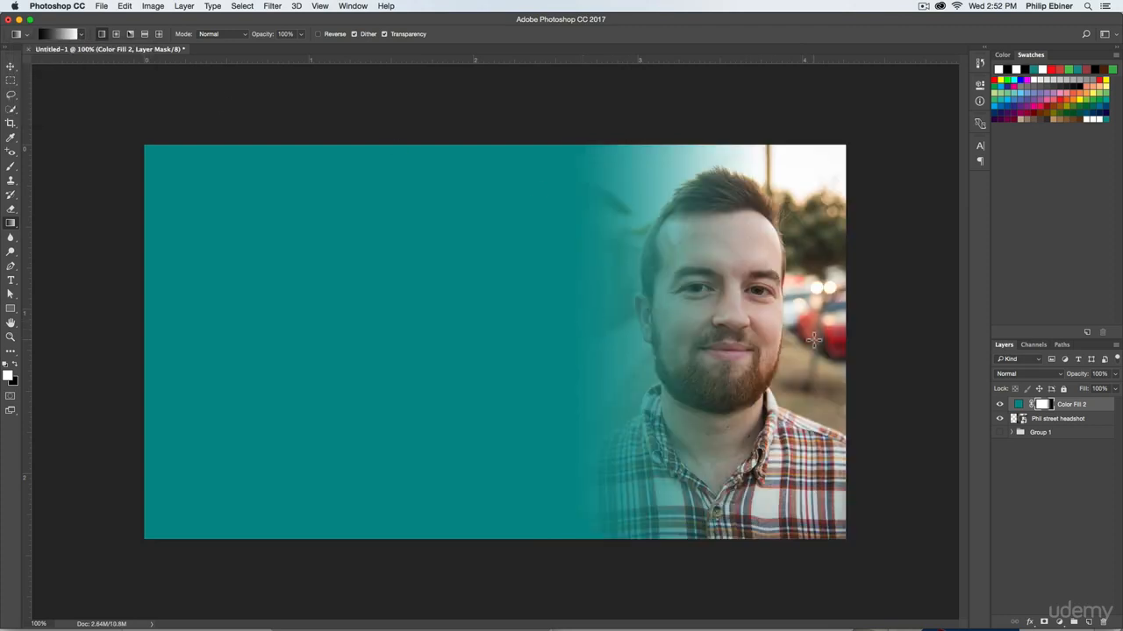
key(super+z)
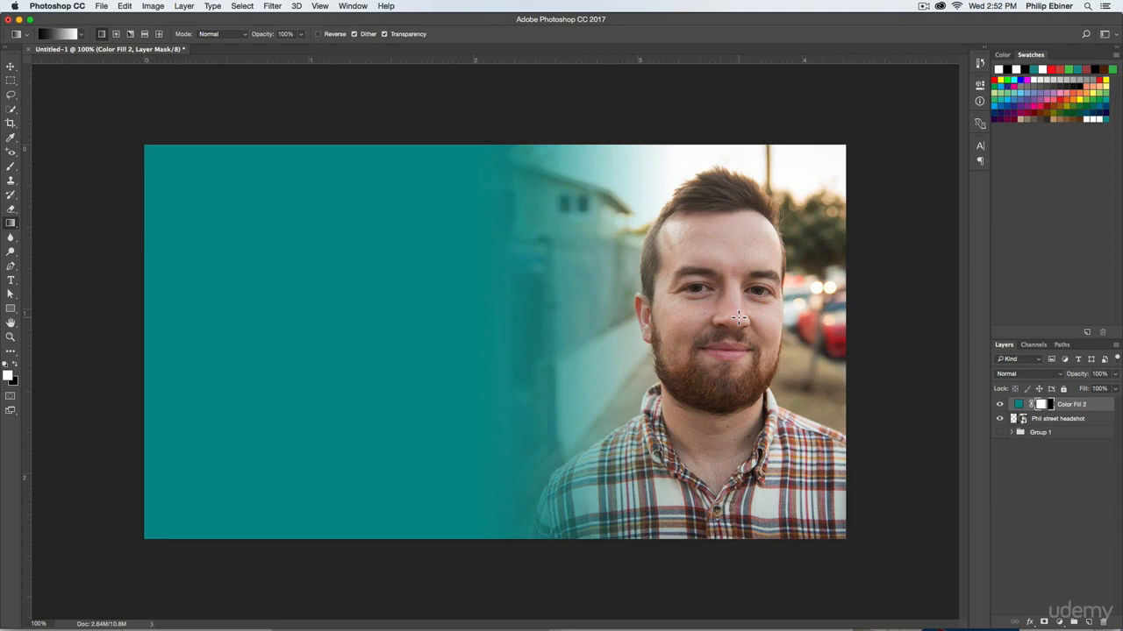